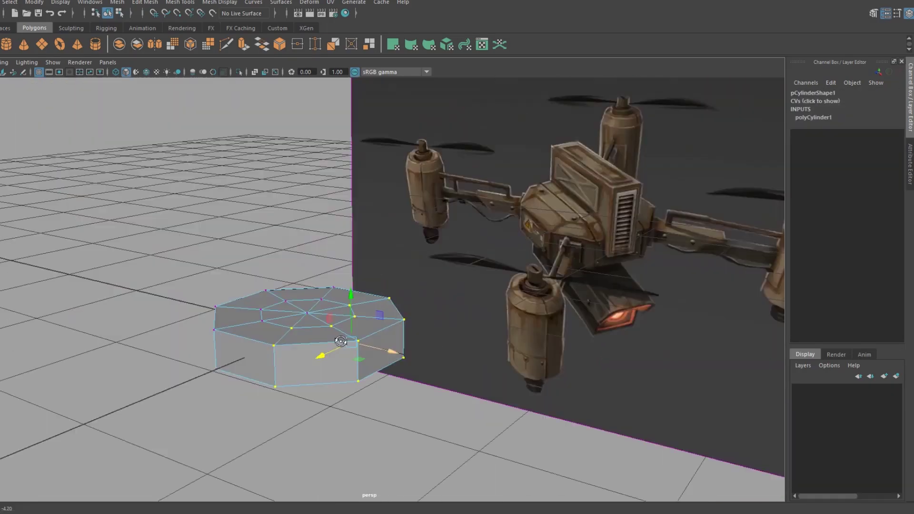
- Inspect the beveled half hull, then mirror it into a full body with Merge with the original
alt+drag(341, 342, 433, 343)
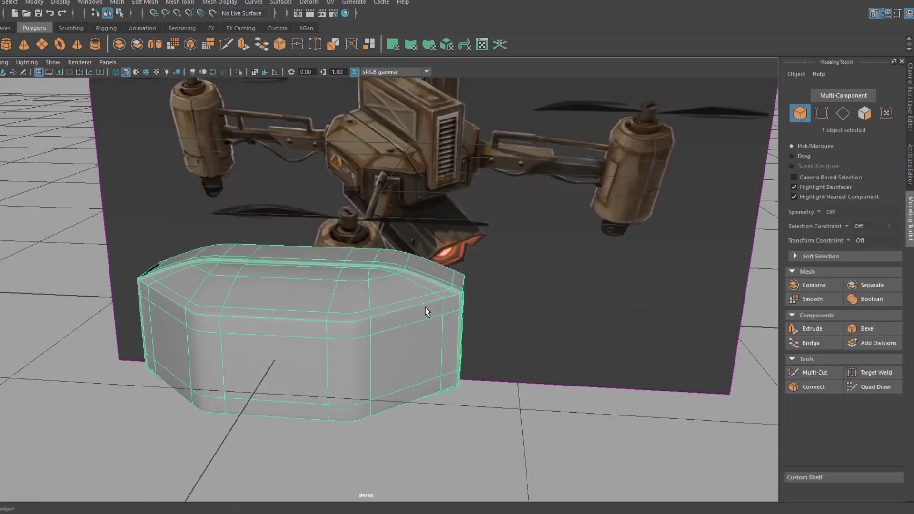
alt+drag(424, 310, 299, 202)
scroll(304, 228, up, 3)
mouse_move(312, 255)
alt+mouse_down()
mouse_move(365, 256)
mouse_move(184, 255)
mouse_move(313, 234)
alt+mouse_up()
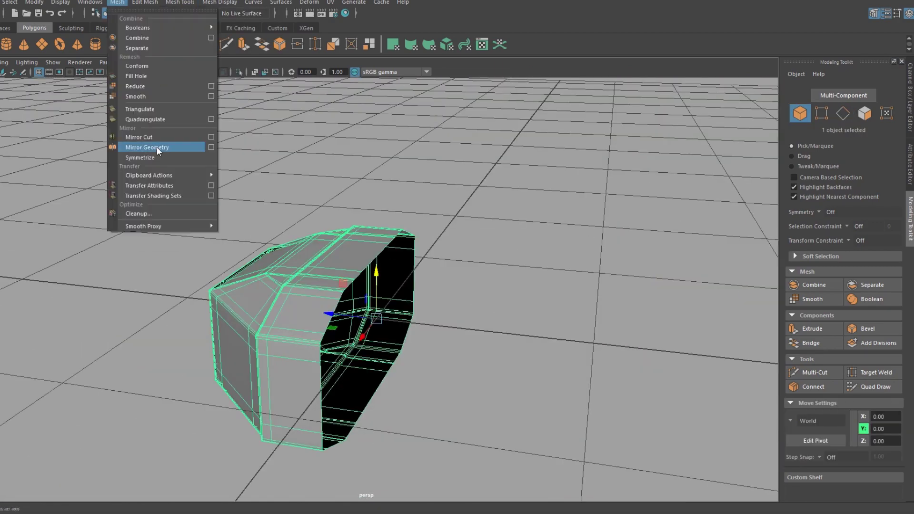
click(211, 147)
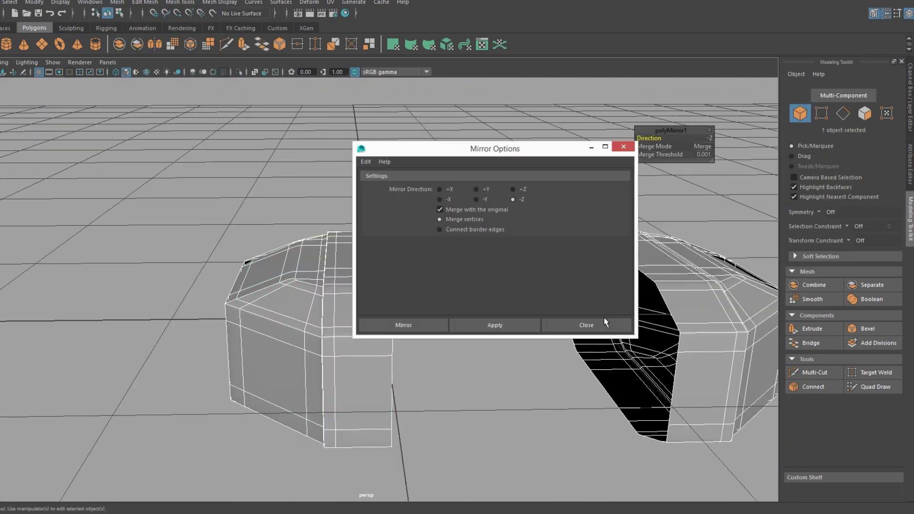
click(612, 359)
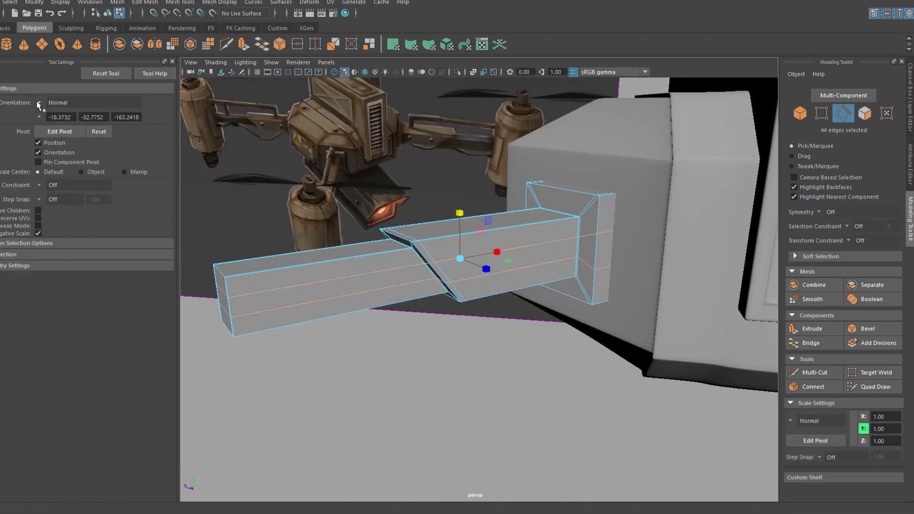
- Switch the arm to face selection mode
right_drag(403, 242, 403, 270)
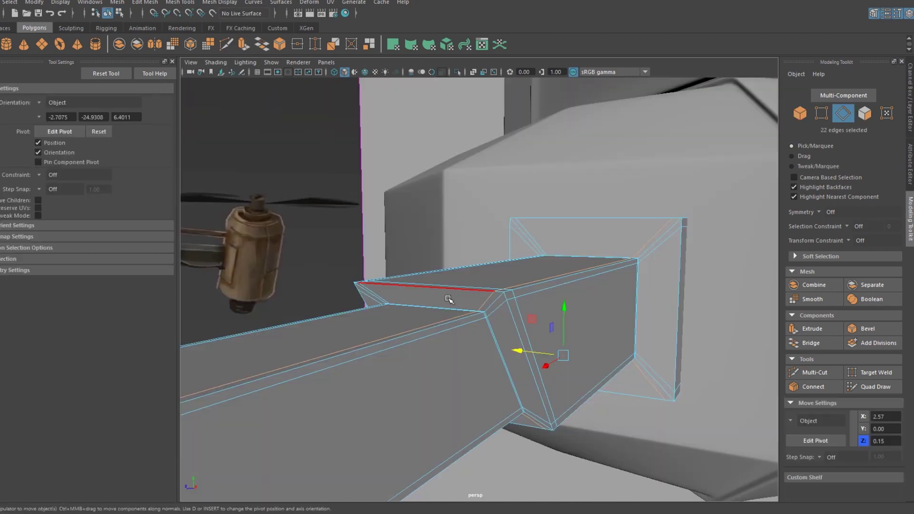
right_drag(473, 241, 515, 245)
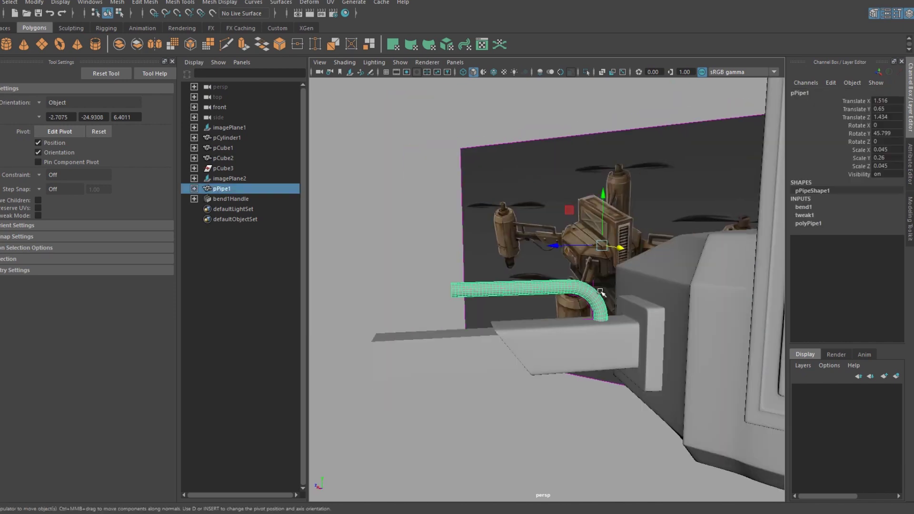
- Review the pipe's creation settings, scale its end face, and check its placement
click(808, 224)
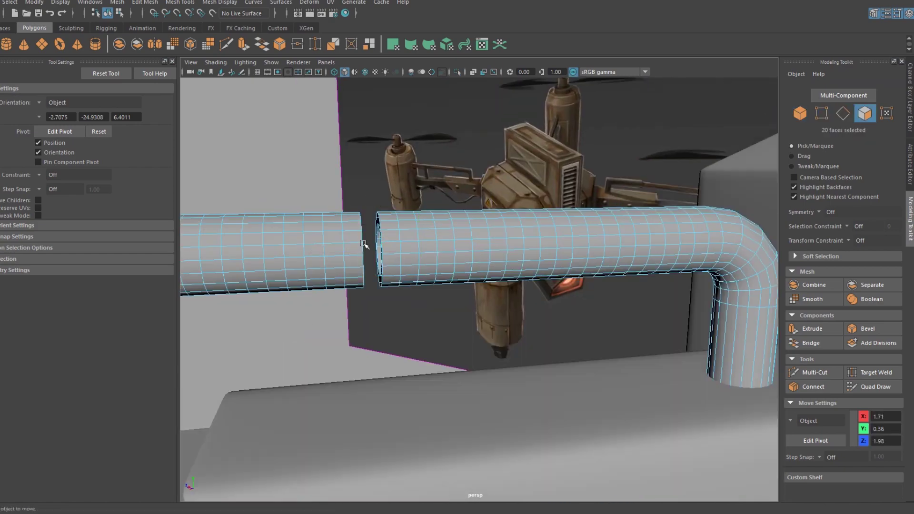
key(r)
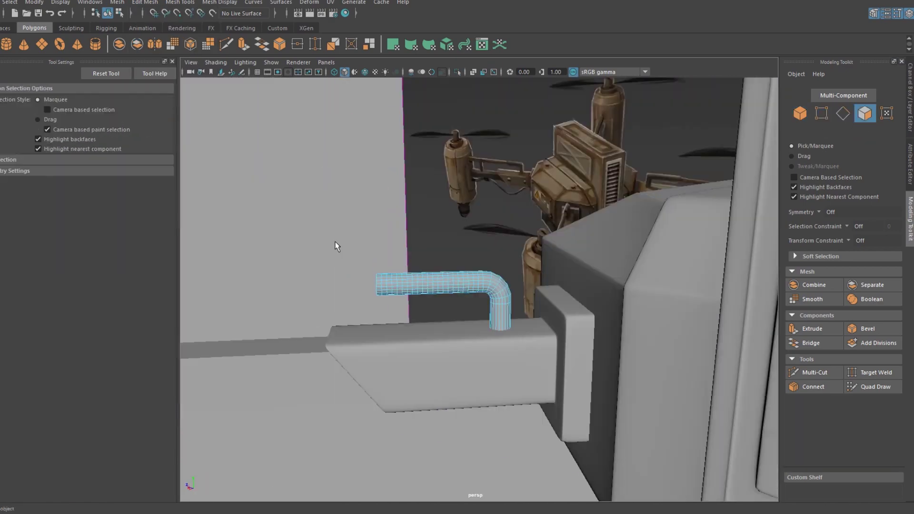
alt+drag(261, 110, 535, 263)
key(w)
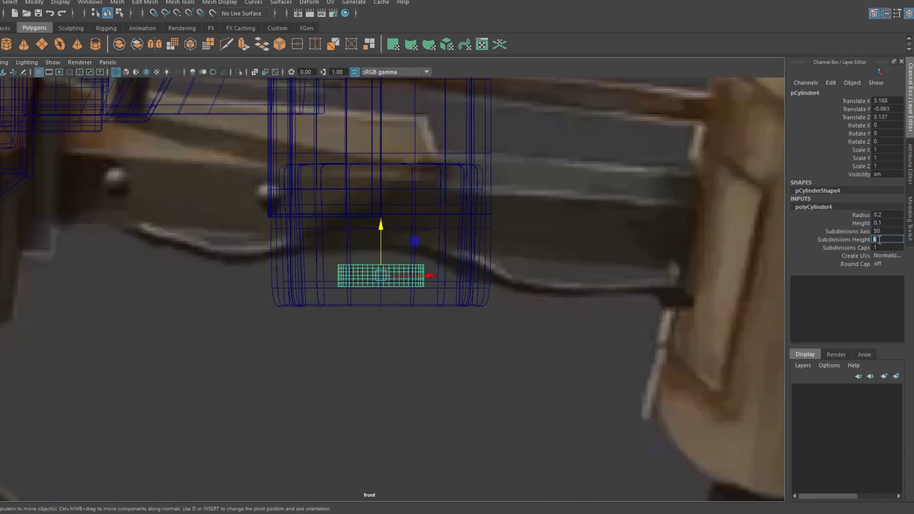
- Confirm 8 height subdivisions on the disc and switch it to face selection
key(Tab)
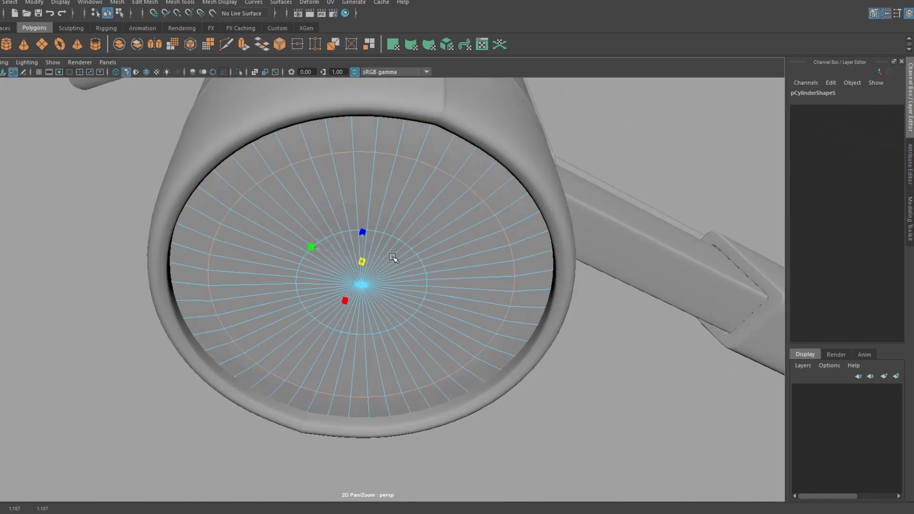
right_drag(267, 125, 267, 152)
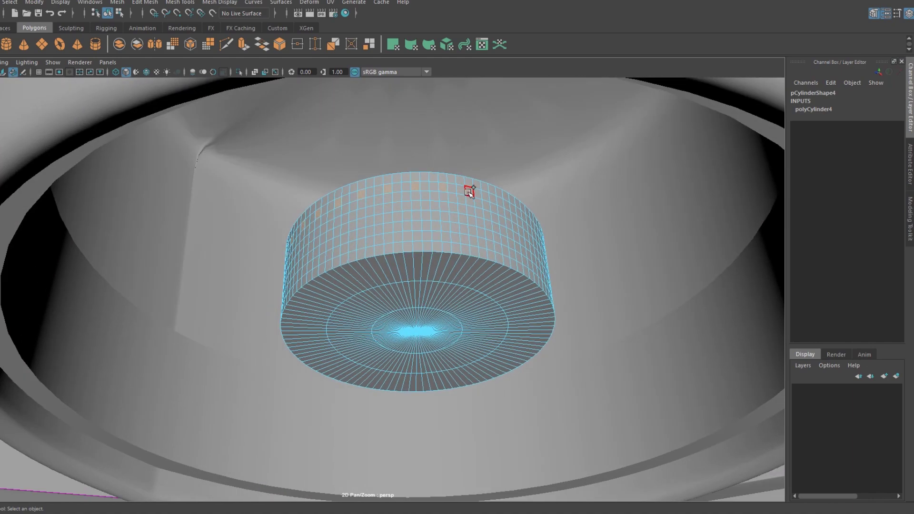
- Extrude the cylinder's selected faces from a lower view, then return to face selection
mouse_move(469, 191)
alt+mouse_down()
mouse_move(458, 157)
mouse_move(462, 187)
alt+mouse_up()
alt+drag(408, 159, 408, 196)
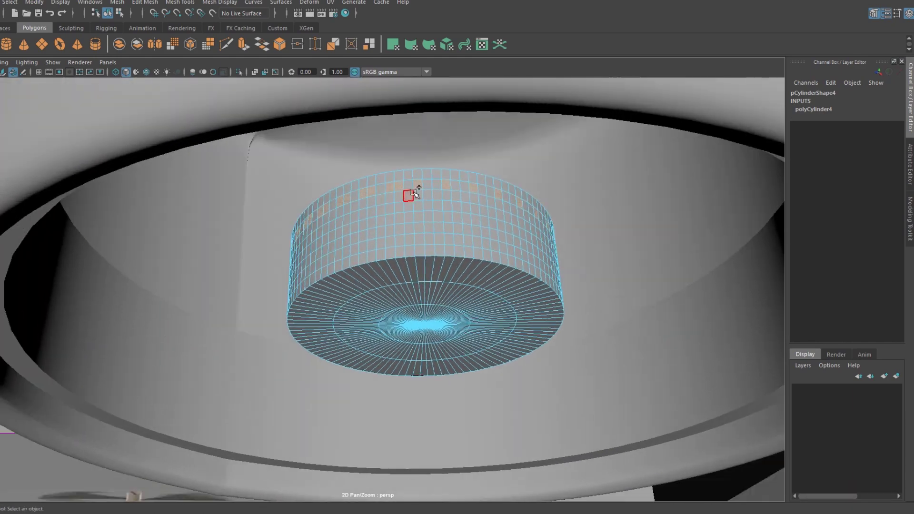
key(ctrl+e)
scroll(405, 195, up, 5)
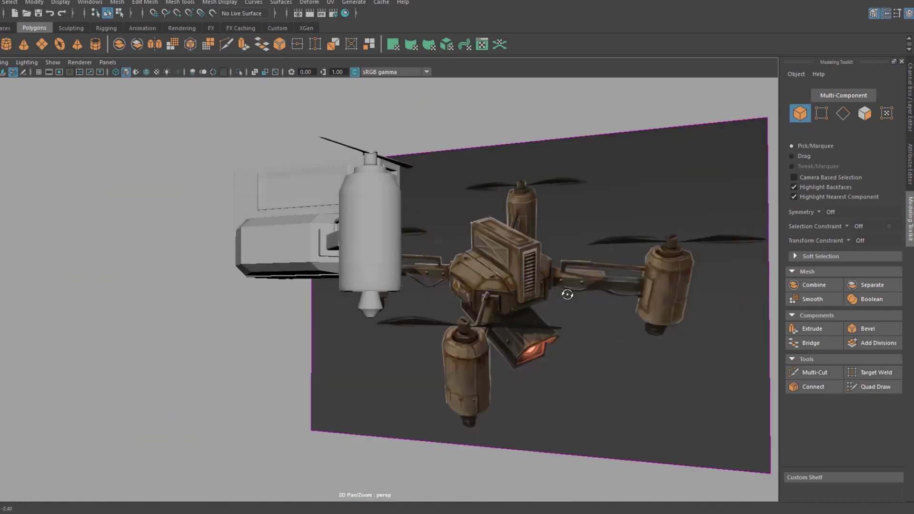
right_drag(365, 242, 364, 272)
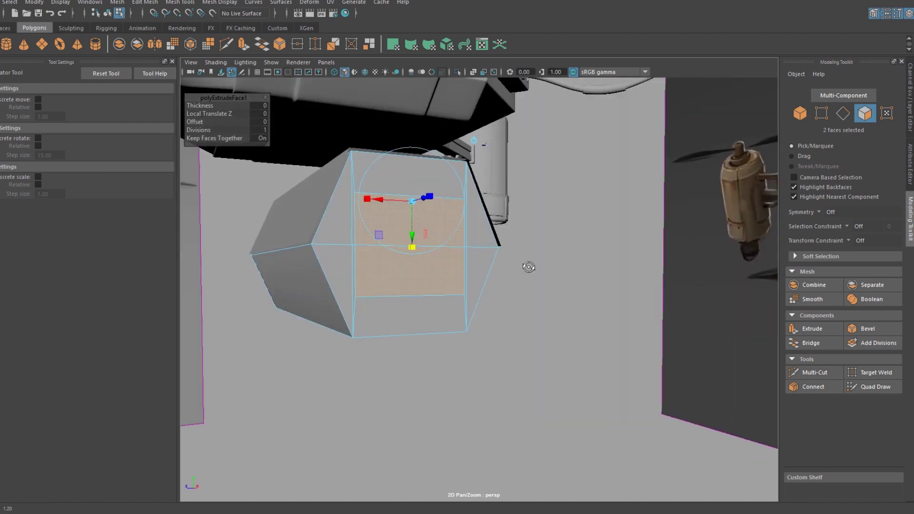
- Orbit the view around the hexagonal block beneath the hull
alt+drag(516, 366, 455, 368)
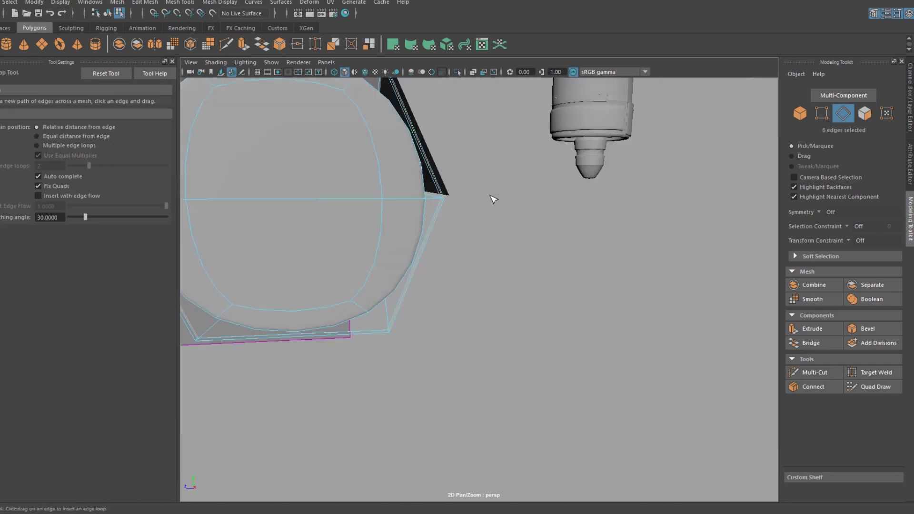
- Exit the edge loop tool, return to object selection, and view the block from below
key(q)
key(F8)
mouse_move(320, 161)
alt+mouse_down()
mouse_move(451, 186)
mouse_move(227, 143)
mouse_move(422, 292)
alt+mouse_up()
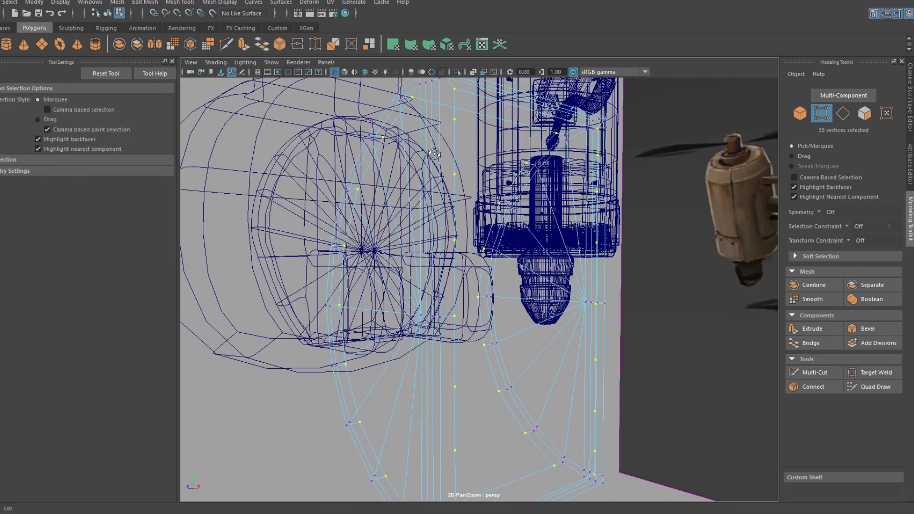
- Orbit the view higher to look down on the flat panel
alt+drag(434, 154, 422, 264)
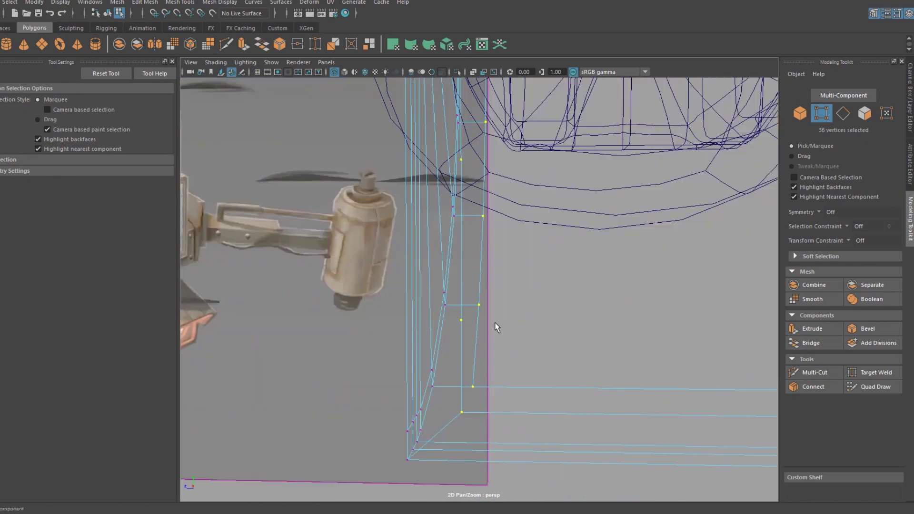